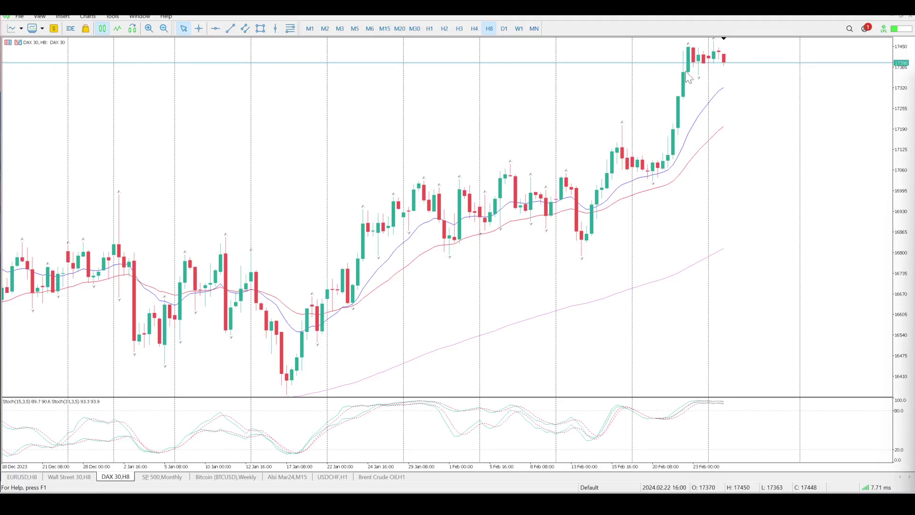
Mark about 17203 with a red horizontal line on the H8 chart, then view weekly candles.
click(215, 28)
click(613, 135)
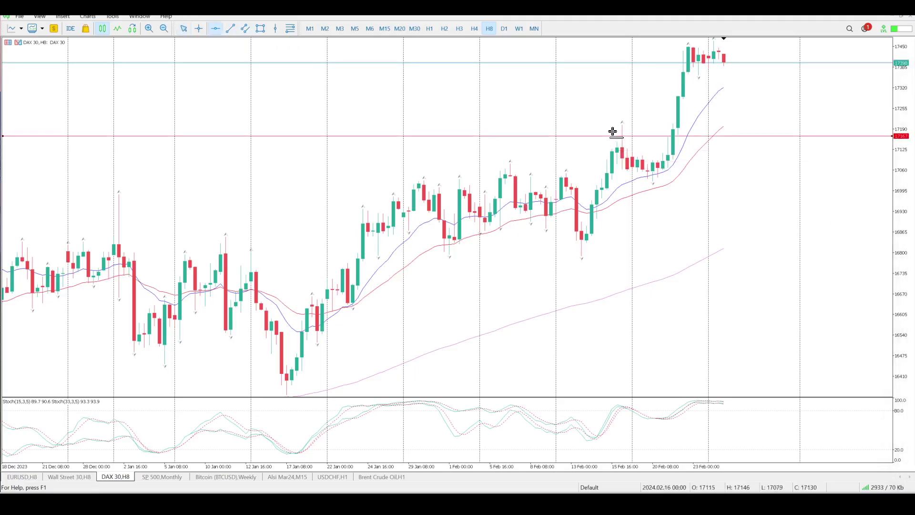
drag(613, 131, 608, 126)
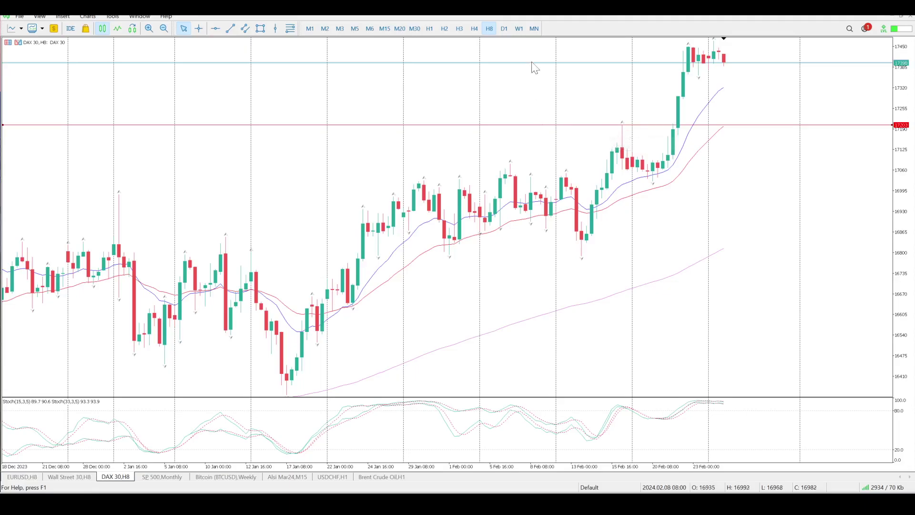
click(518, 29)
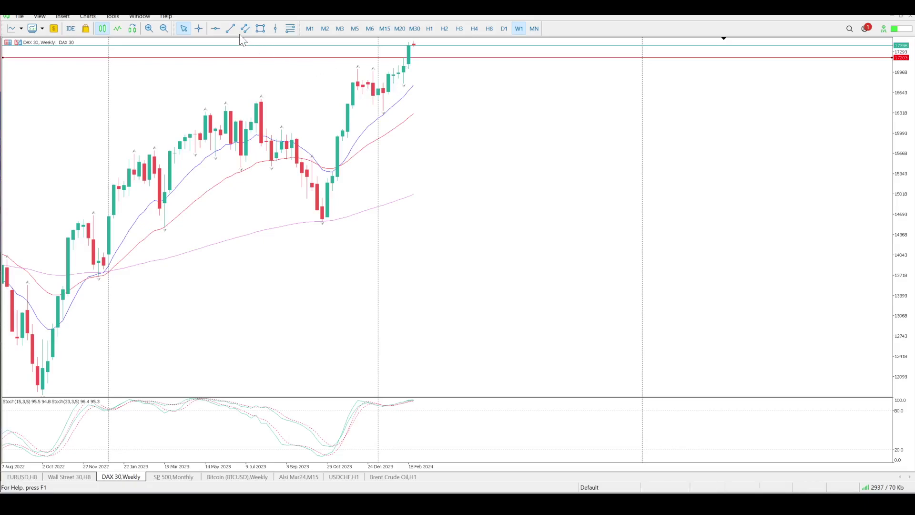
Add a horizontal line at 17040 on the weekly chart, then show the latest H8 bars.
click(216, 29)
mouse_move(292, 64)
mouse_down()
mouse_move(294, 82)
mouse_move(304, 69)
mouse_up()
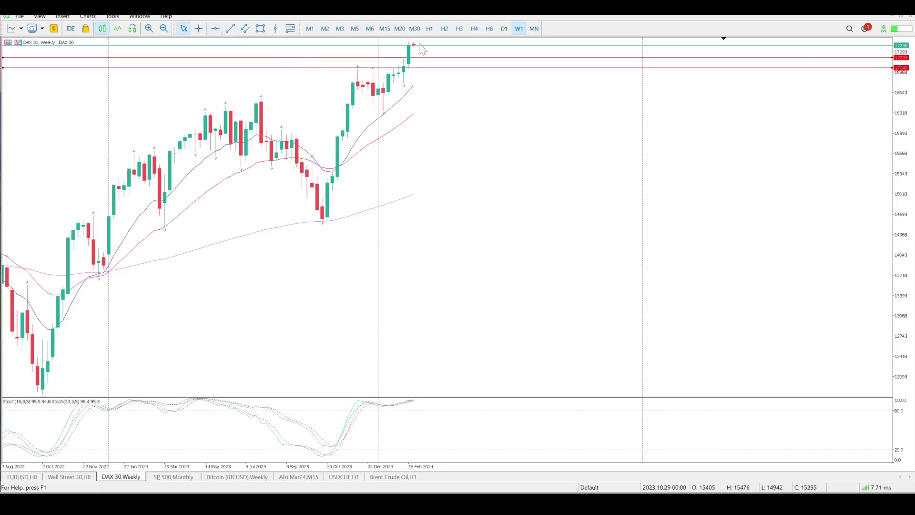
click(489, 29)
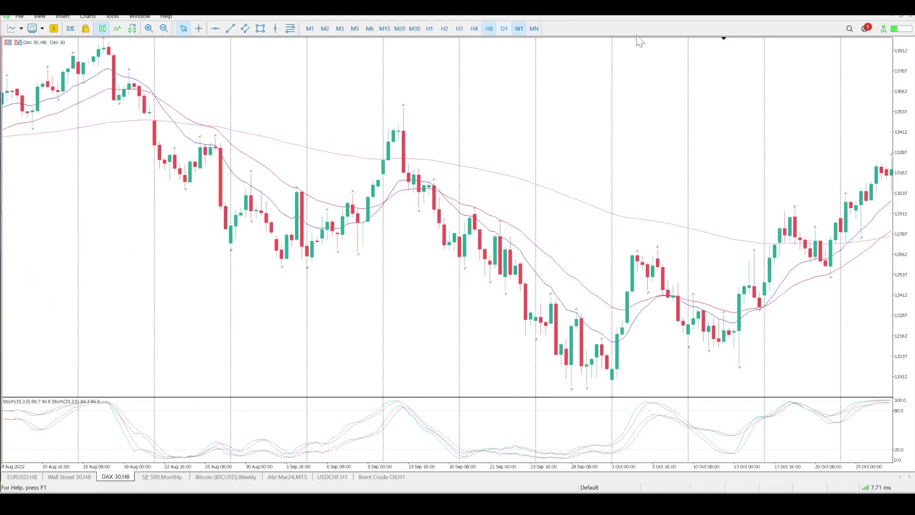
click(726, 44)
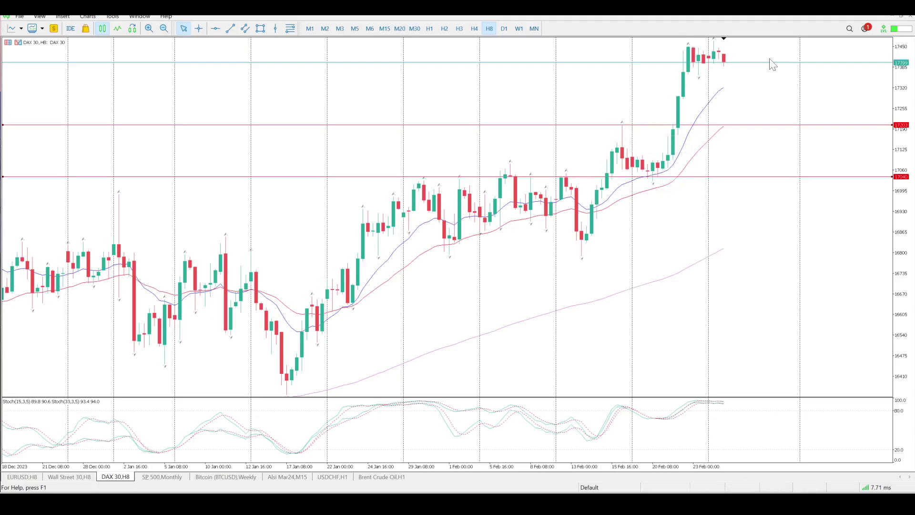
Show the latest February bars on H3 and compress the price scale.
click(459, 29)
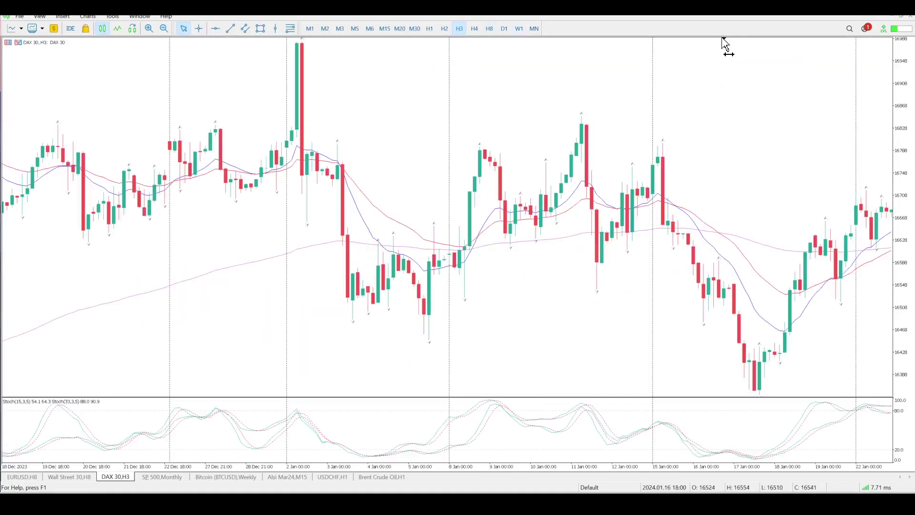
drag(724, 39, 725, 42)
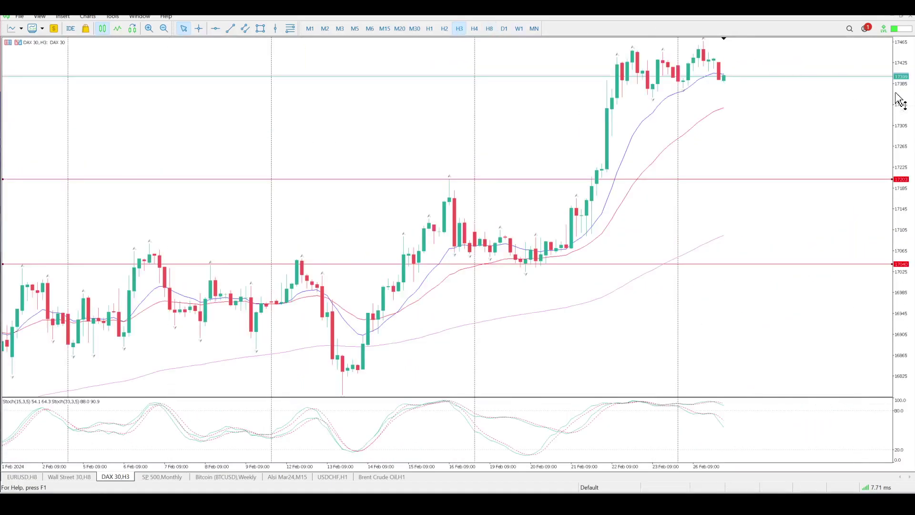
drag(899, 103, 898, 165)
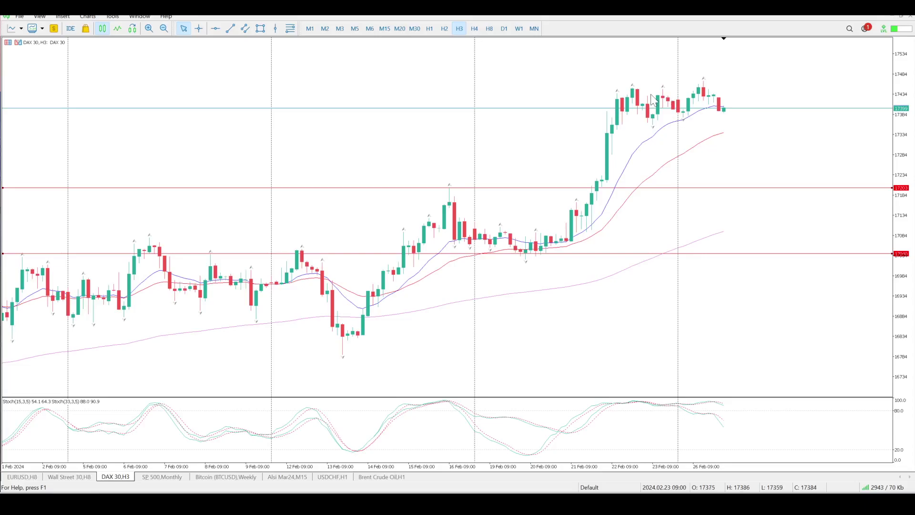
Measure price moves with the crosshair, from 22 Feb to the latest bar and around 16 Feb.
middle_click(635, 110)
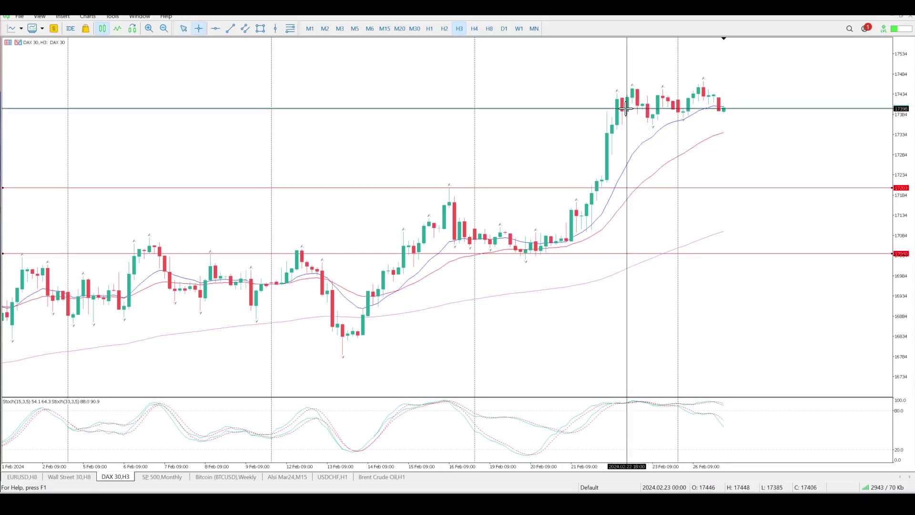
drag(616, 109, 724, 106)
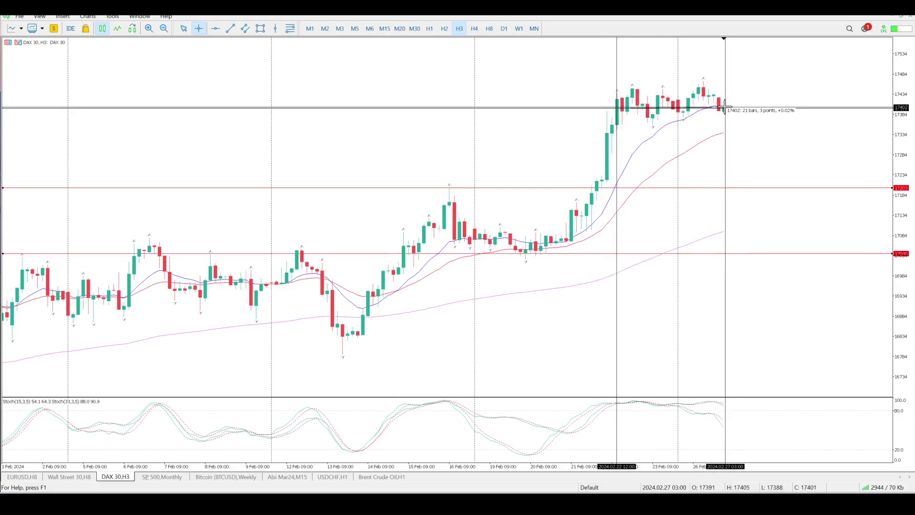
drag(724, 106, 723, 108)
mouse_move(723, 110)
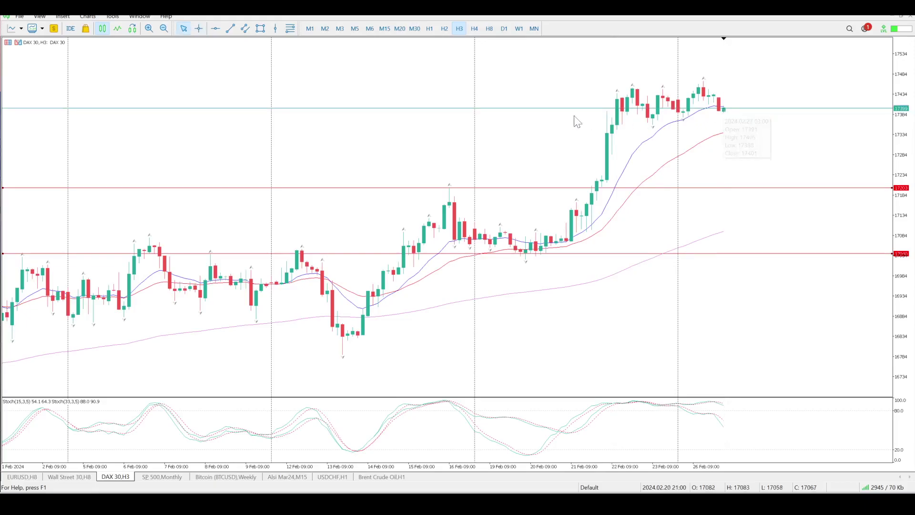
mouse_move(685, 114)
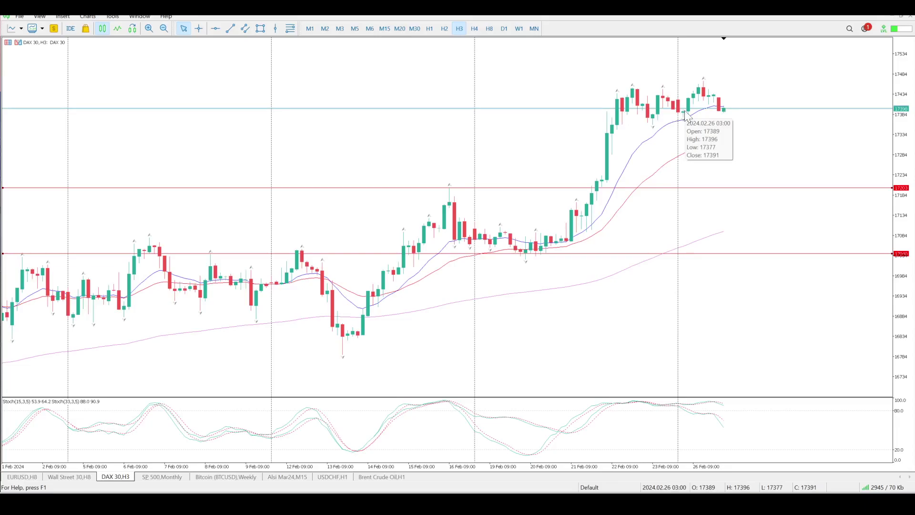
middle_click(548, 130)
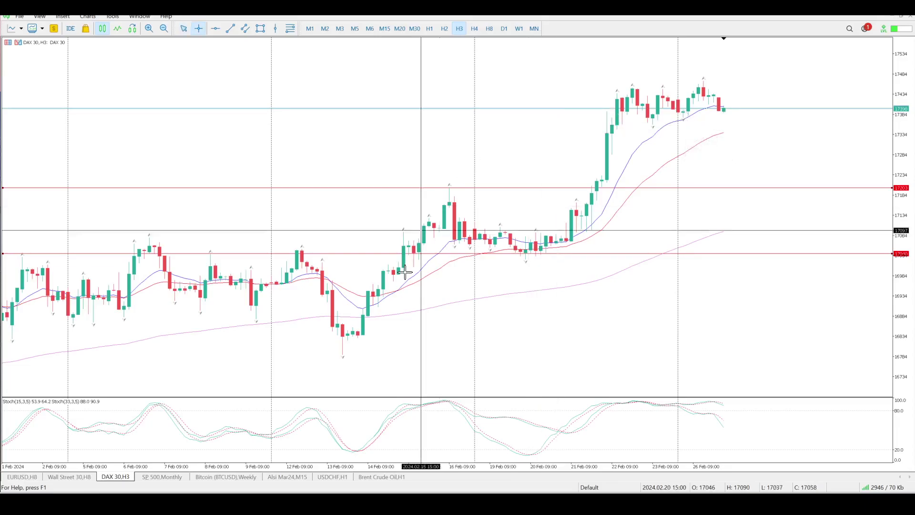
drag(457, 234, 571, 235)
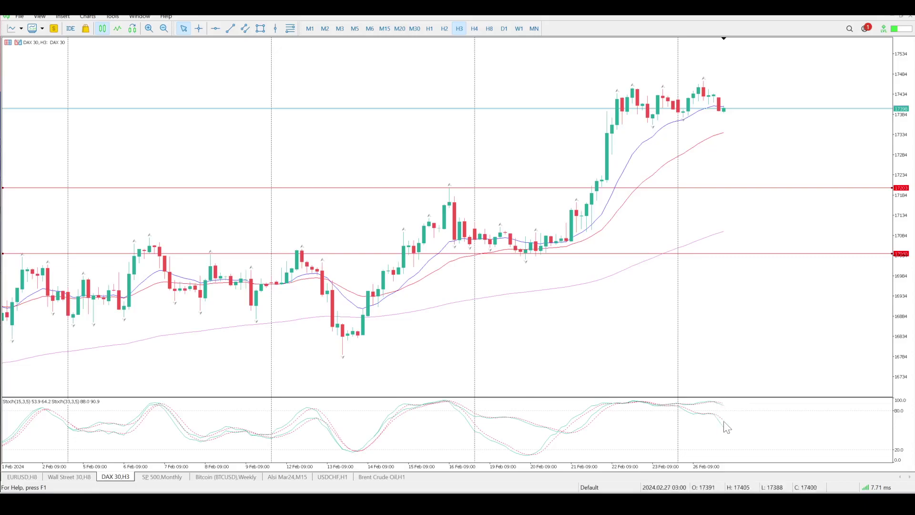
Place horizontal lines at 17376 and at 17394, just above it near current price.
click(215, 28)
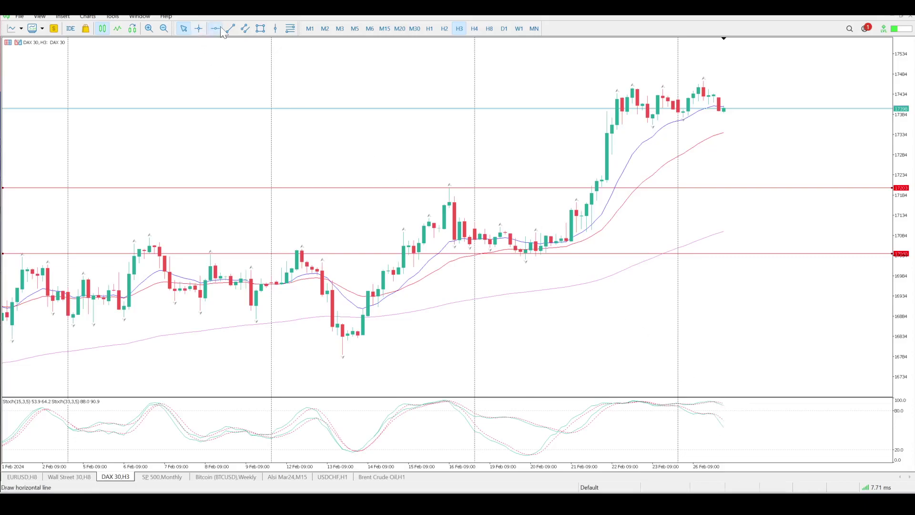
click(529, 118)
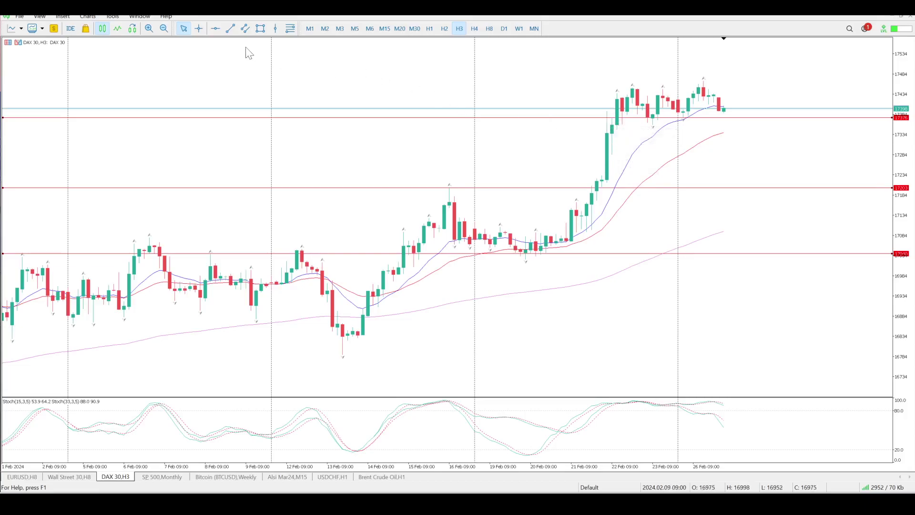
click(215, 29)
drag(603, 114, 591, 112)
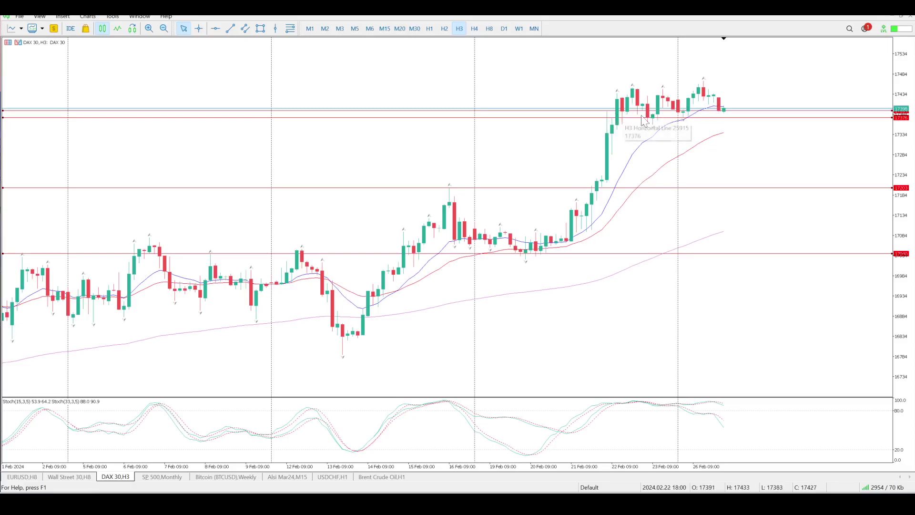
Show the latest 1-hour DAX 30 candles, with price just above the 17394 and 17376 lines.
click(429, 28)
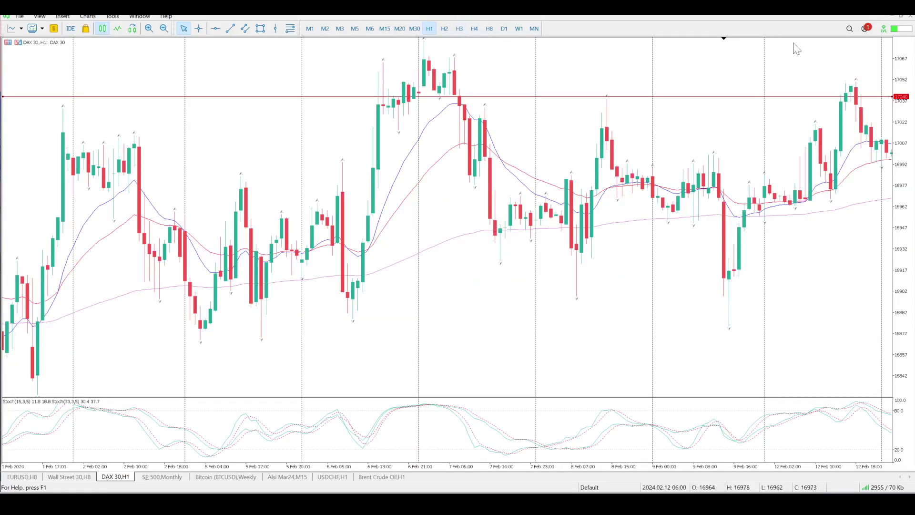
click(724, 38)
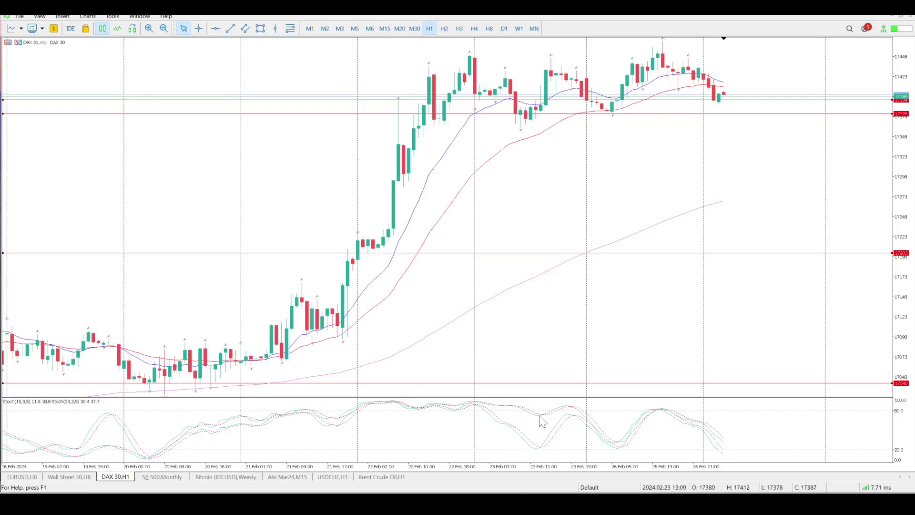
mouse_move(531, 447)
mouse_move(625, 438)
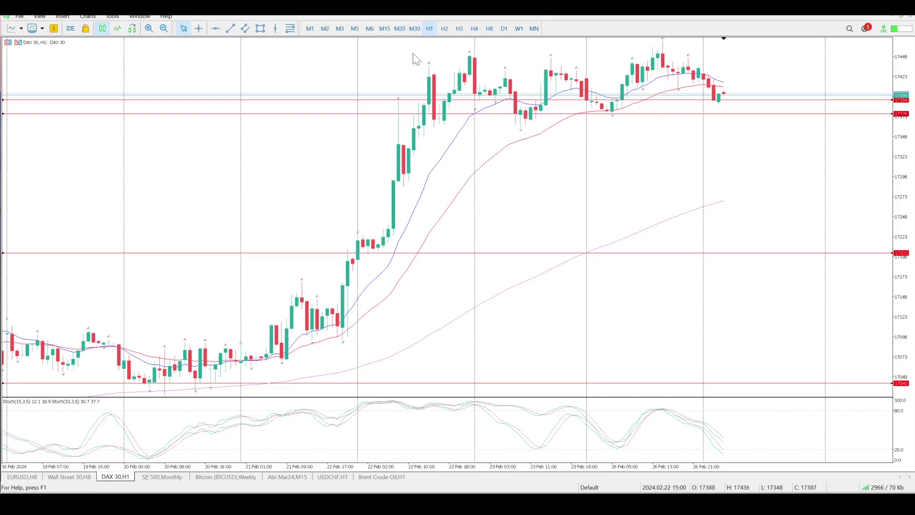
Show 15-minute candles from 23 to 27 Feb by jumping to the latest bars and scrolling back.
click(384, 29)
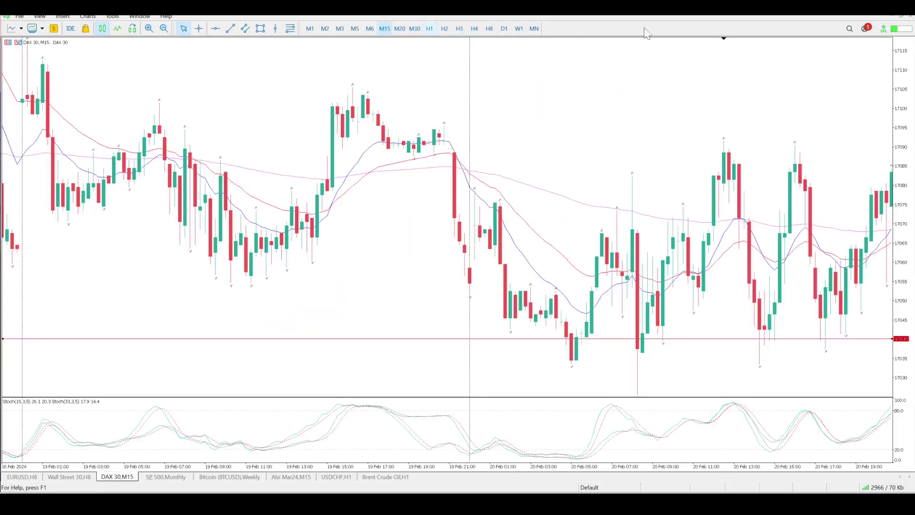
click(724, 40)
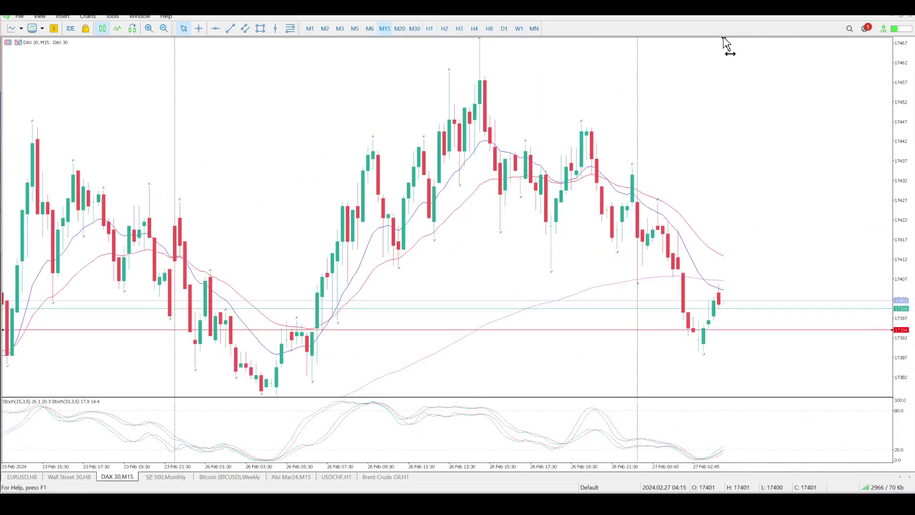
scroll(724, 40, up, 3)
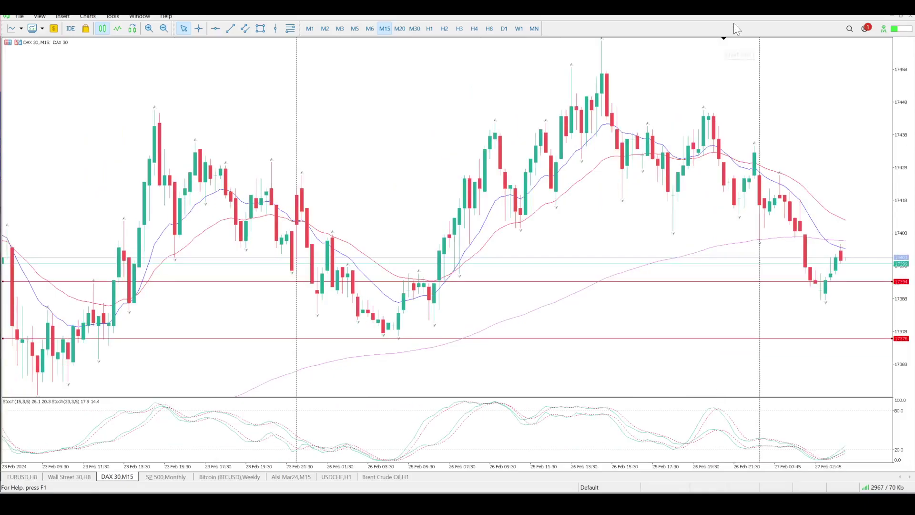
mouse_move(427, 283)
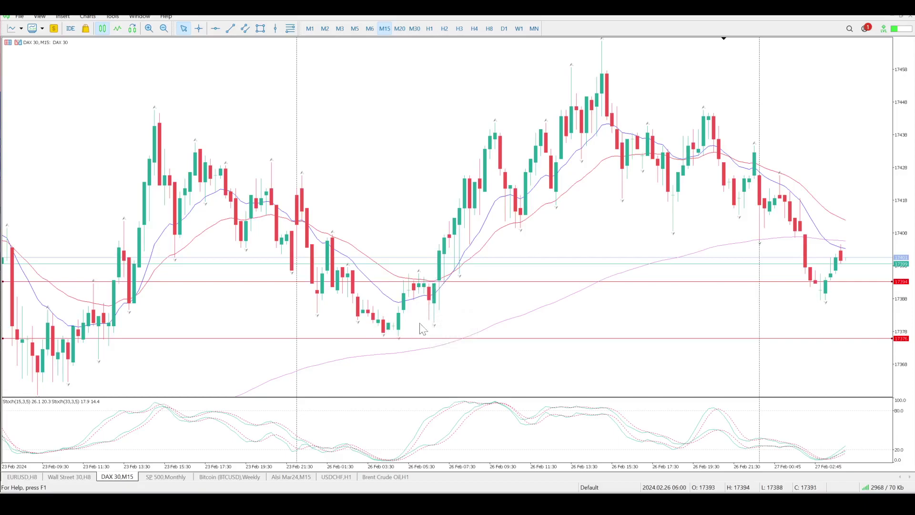
Read the level with the crosshair, then add a horizontal line at about 17384.
middle_click(321, 312)
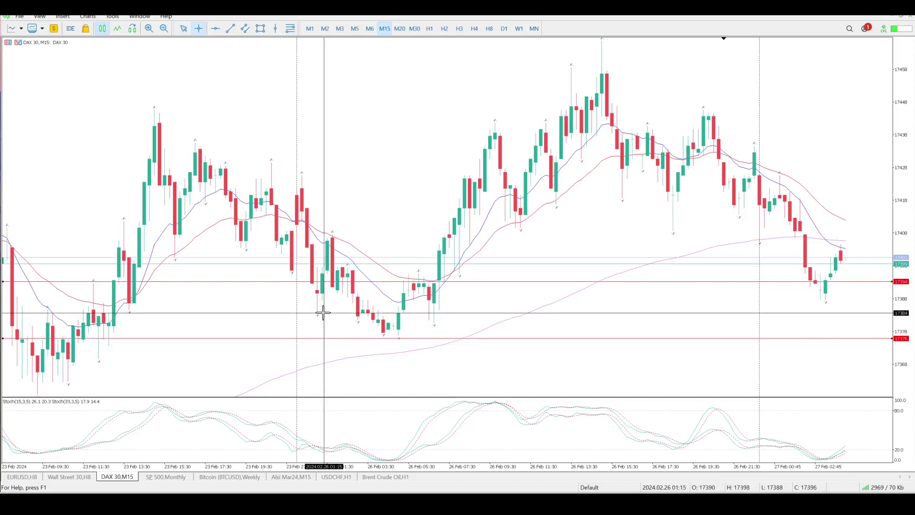
middle_click(326, 312)
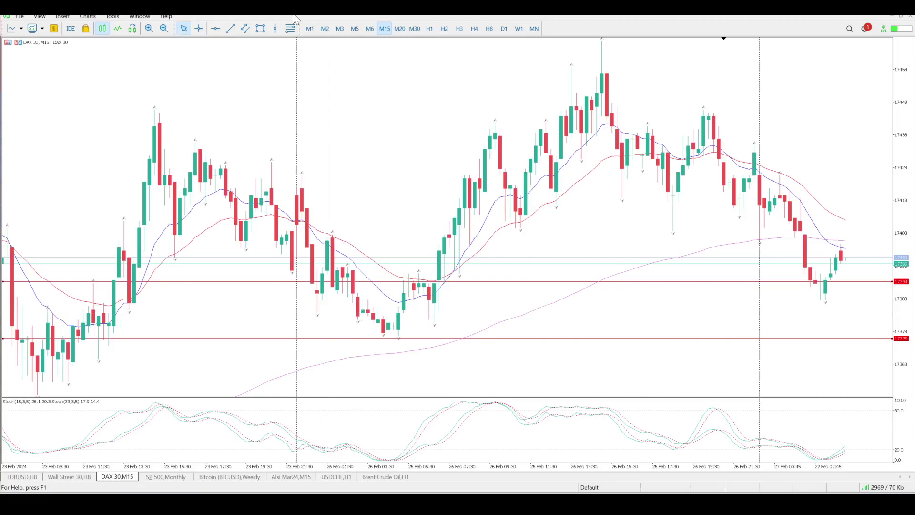
click(216, 28)
drag(242, 273, 286, 312)
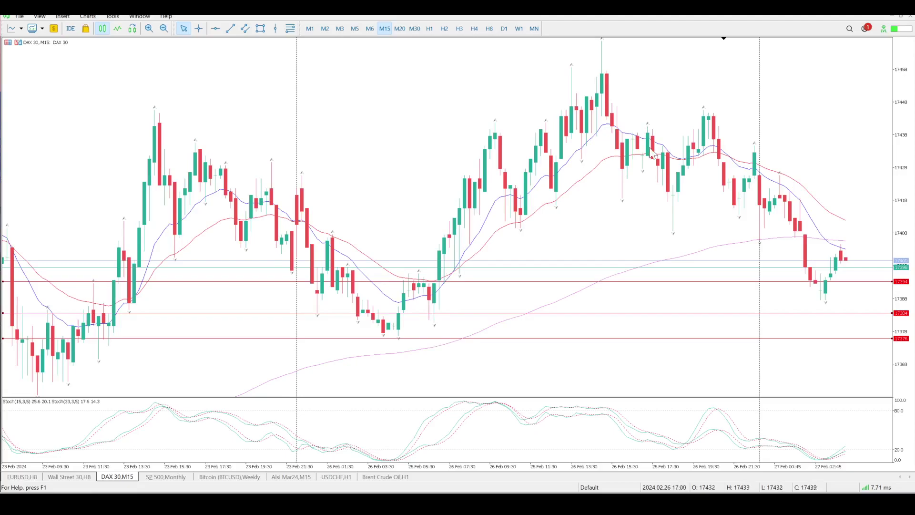
Scroll to the newest M15 bars and compress the price scale to roughly 17344–17504.
scroll(623, 196, down, 3)
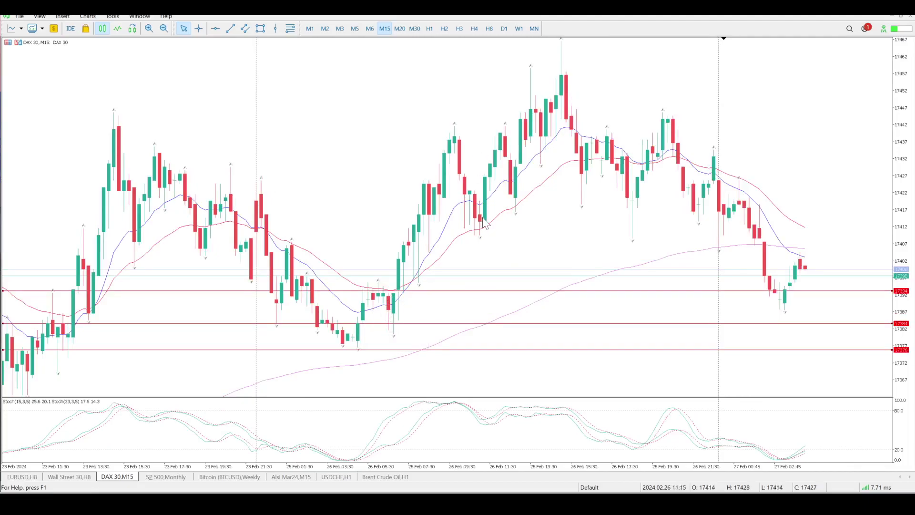
scroll(485, 224, down, 5)
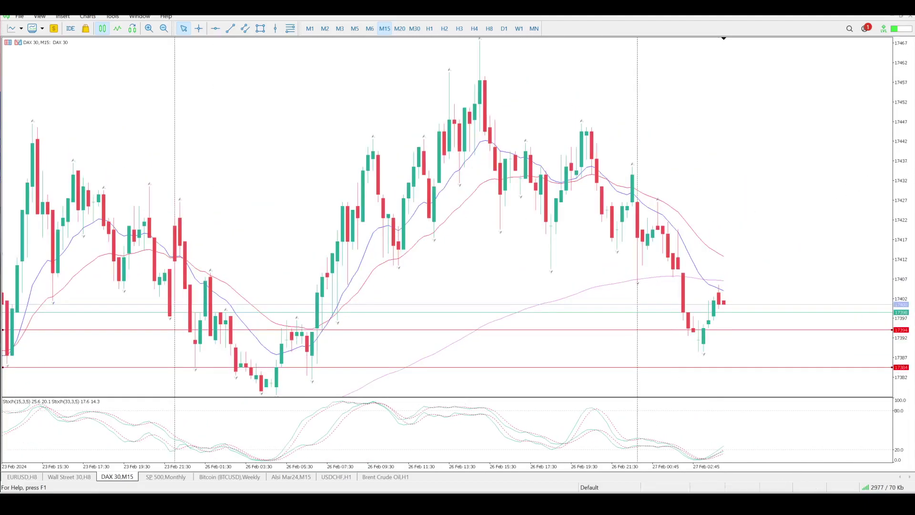
drag(902, 140, 899, 252)
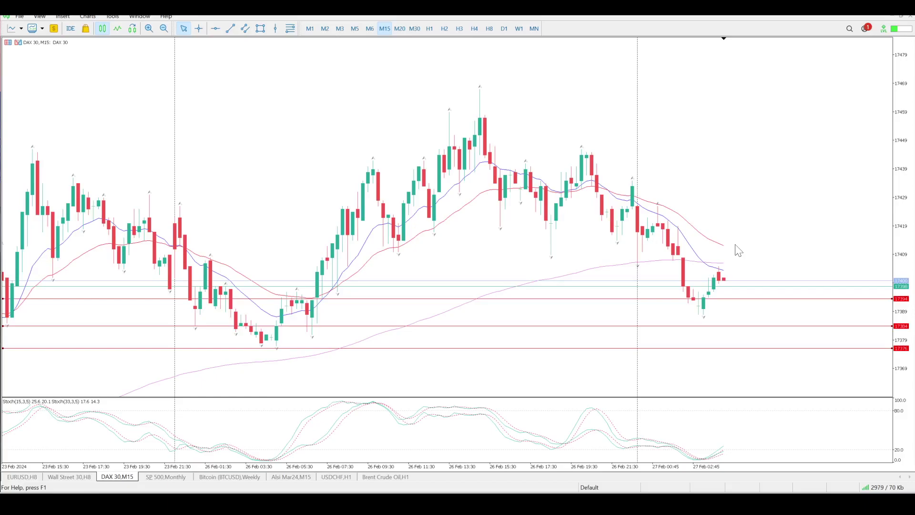
drag(902, 92, 881, 311)
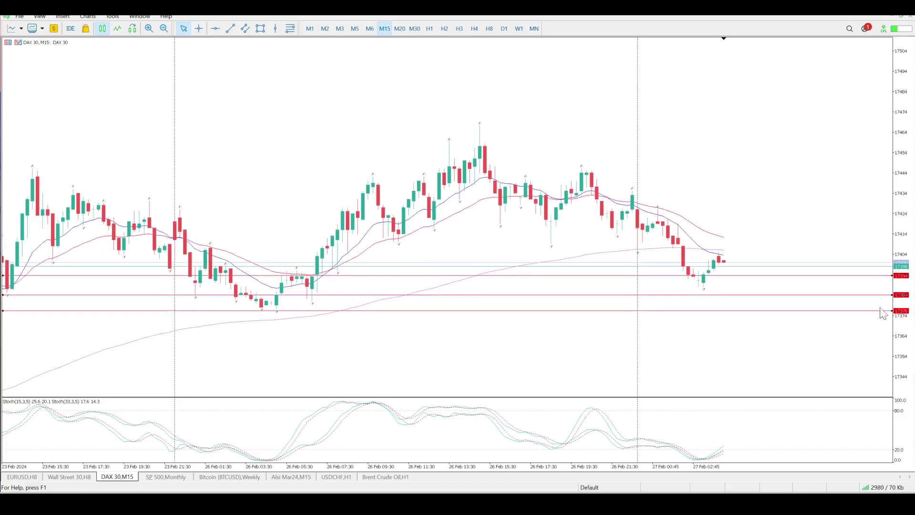
Add a horizontal line at 17409 just above the current price.
click(215, 28)
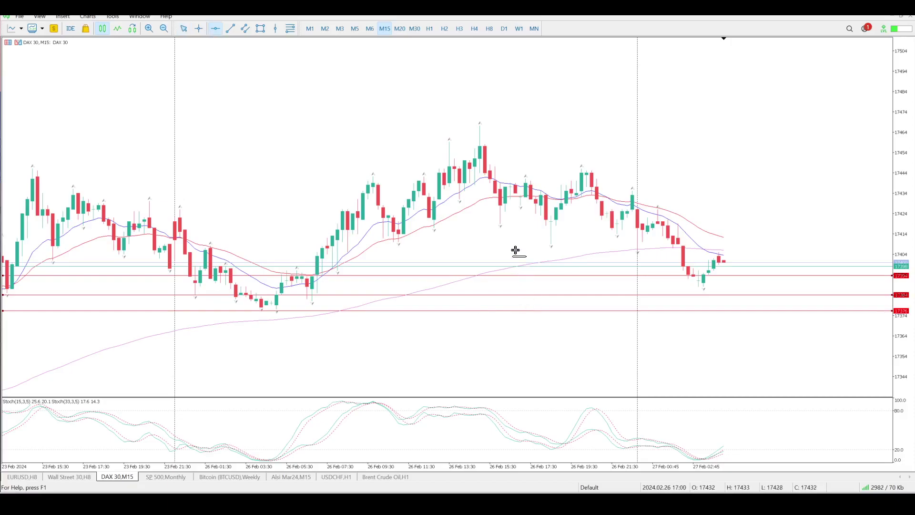
drag(515, 251, 518, 244)
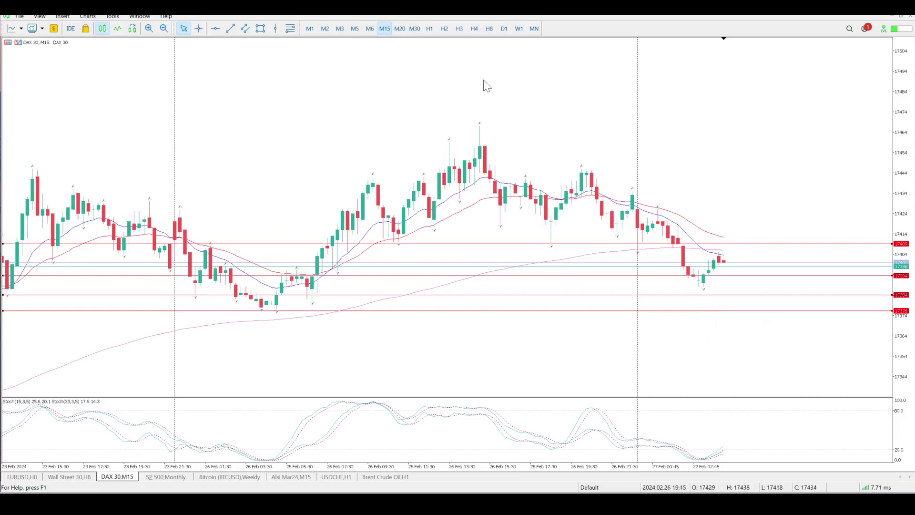
Compare the H1 and M15 views, compressing the M15 price scale, and finish on hourly candles.
click(429, 28)
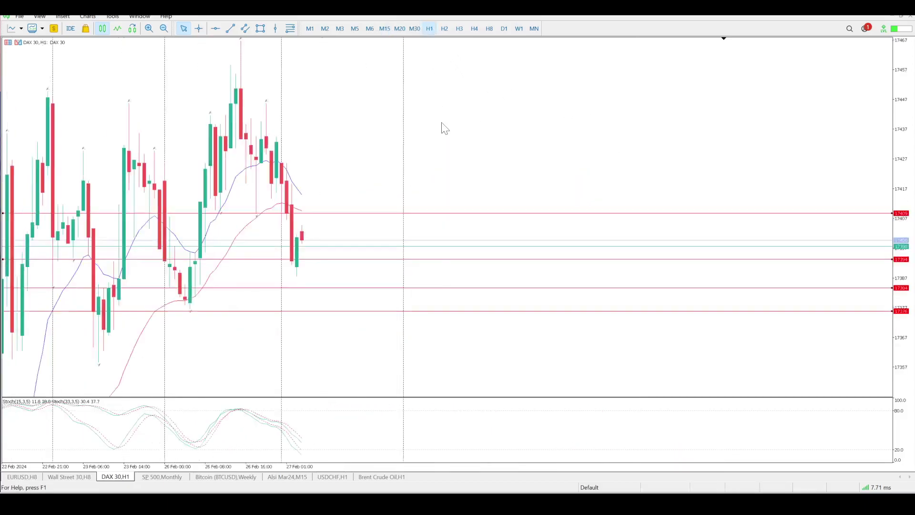
scroll(444, 129, down, 5)
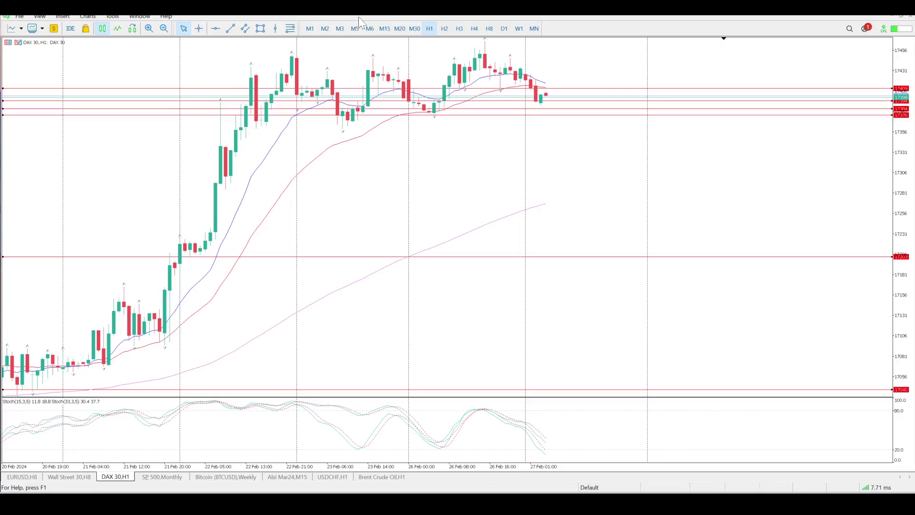
click(383, 30)
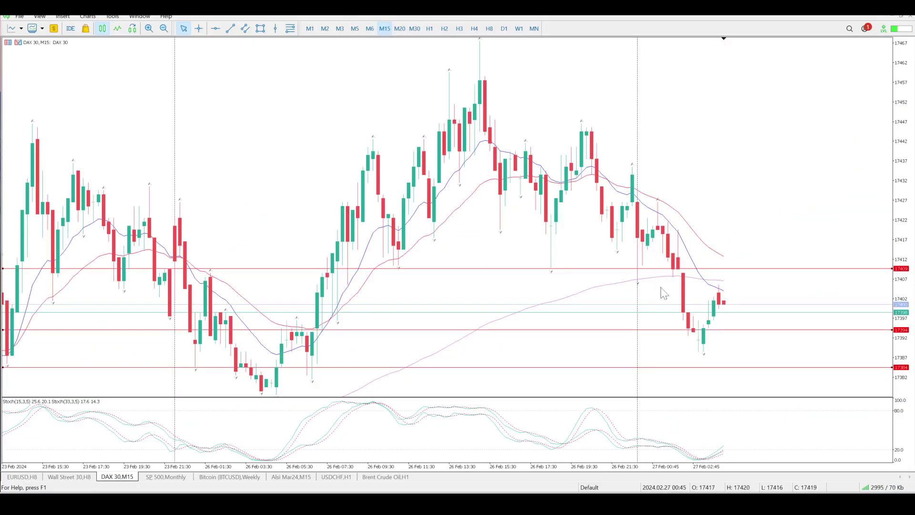
drag(892, 127, 887, 390)
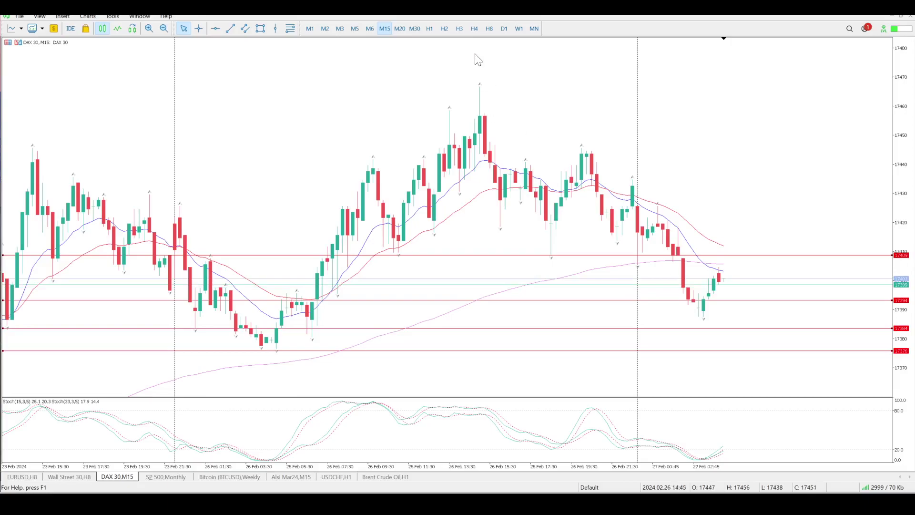
click(430, 29)
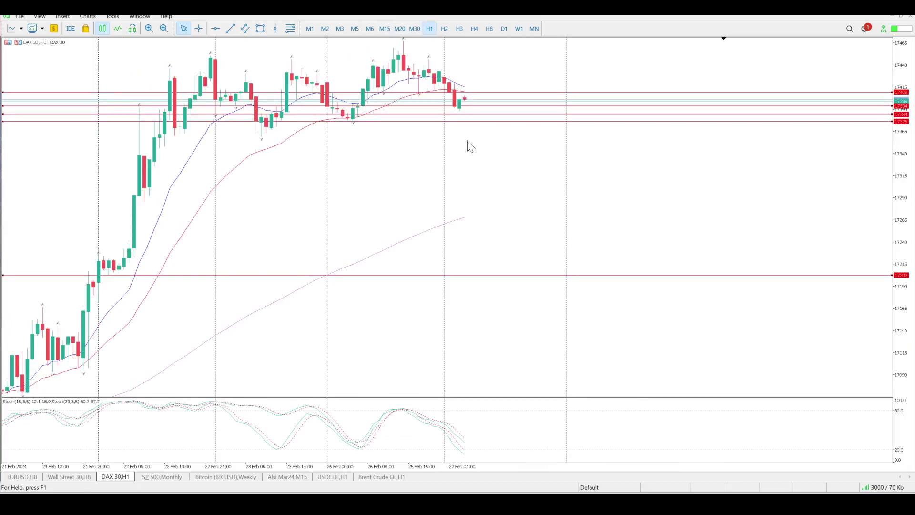
Compare the marked levels on H3 and the latest H1 bars, then return the chart to M15.
scroll(374, 253, up, 5)
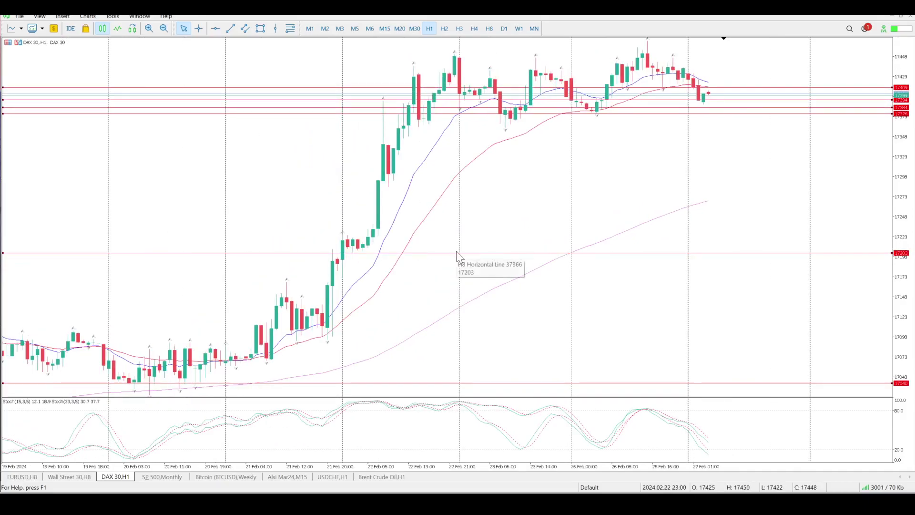
click(458, 29)
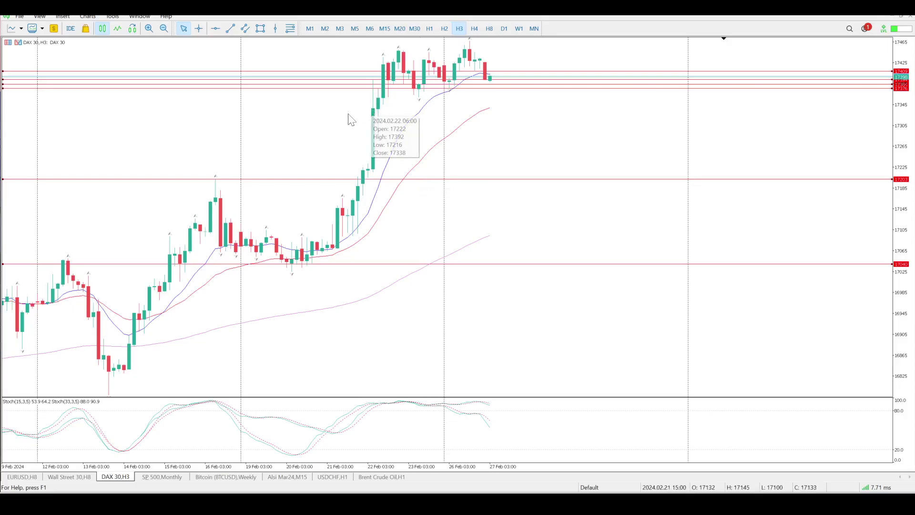
click(430, 28)
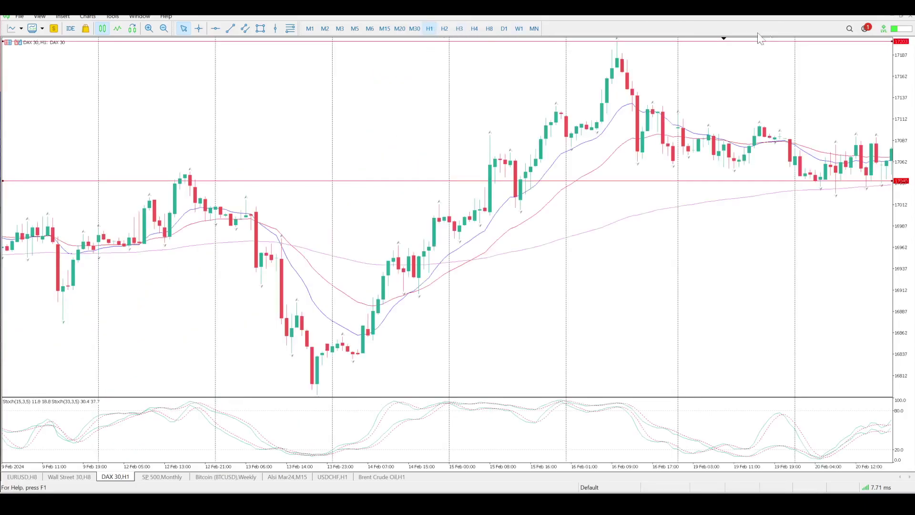
click(724, 39)
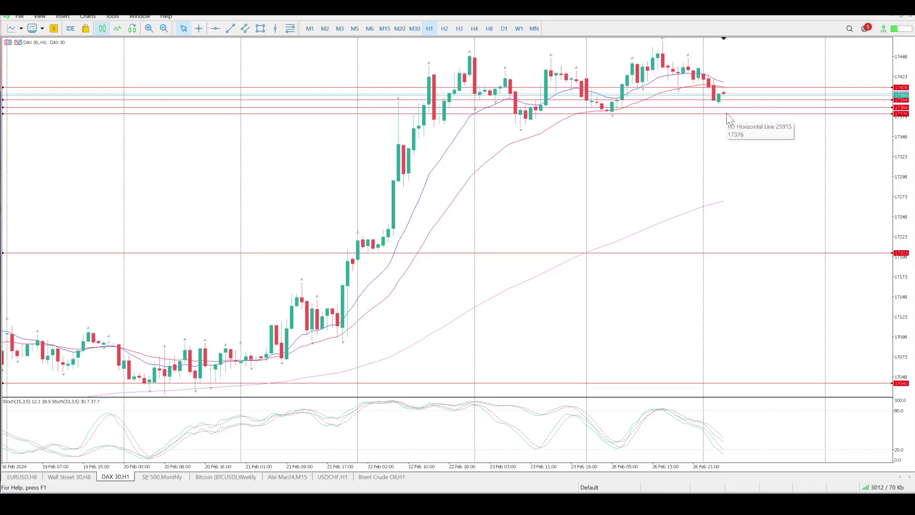
click(384, 29)
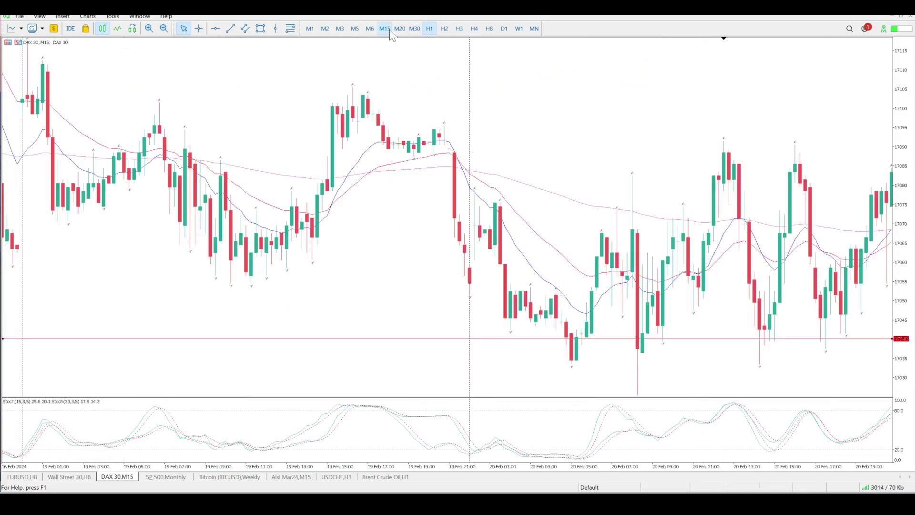
Jump to the latest M15 bars and compress the price scale so every marked line fits.
click(724, 39)
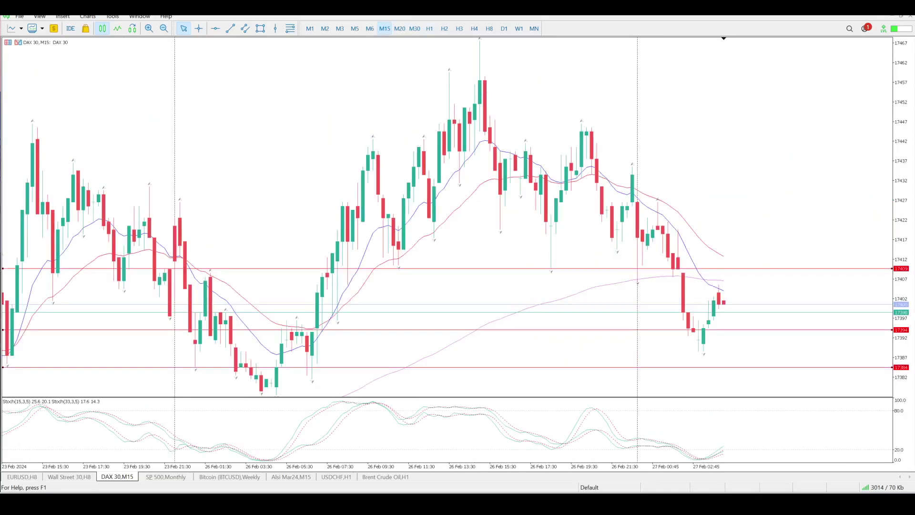
drag(907, 91, 861, 369)
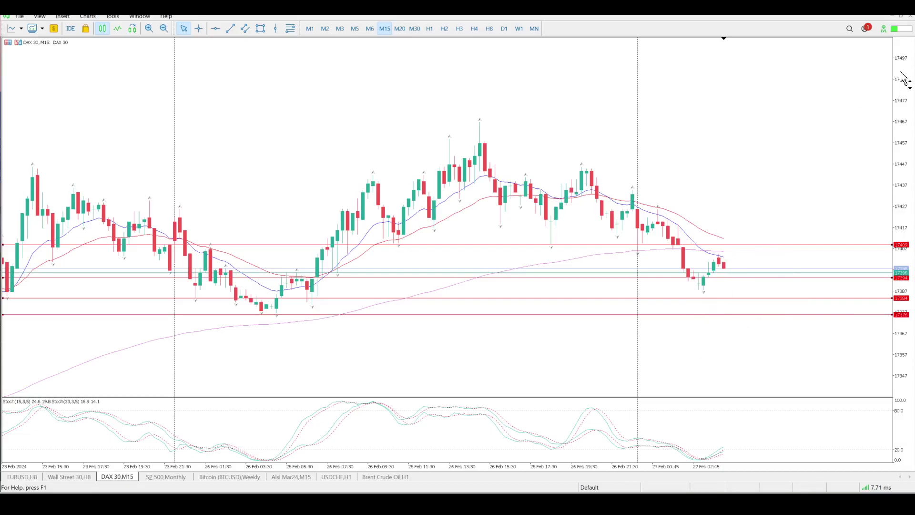
drag(896, 72, 860, 327)
Add a horizontal line at about 17232 on the 22 Feb bars, then return to the latest bars.
scroll(545, 281, up, 2)
scroll(545, 281, up, 15)
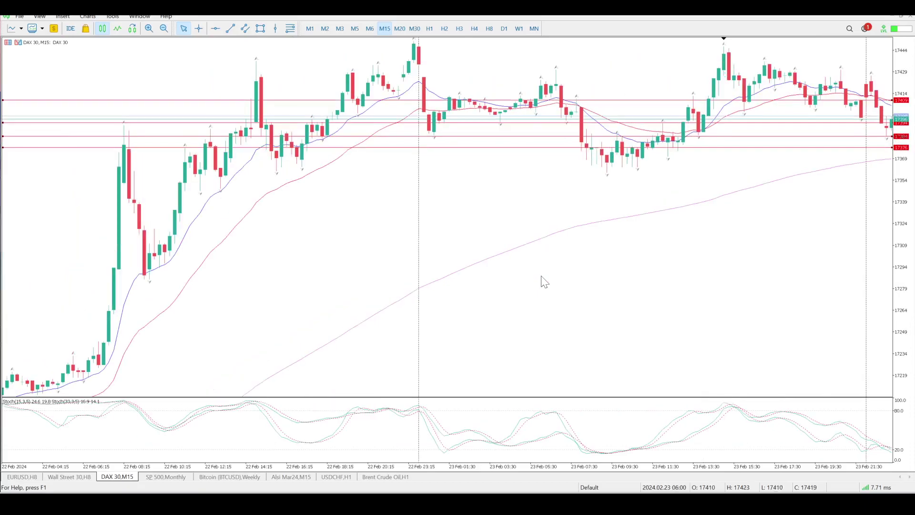
scroll(545, 281, up, 5)
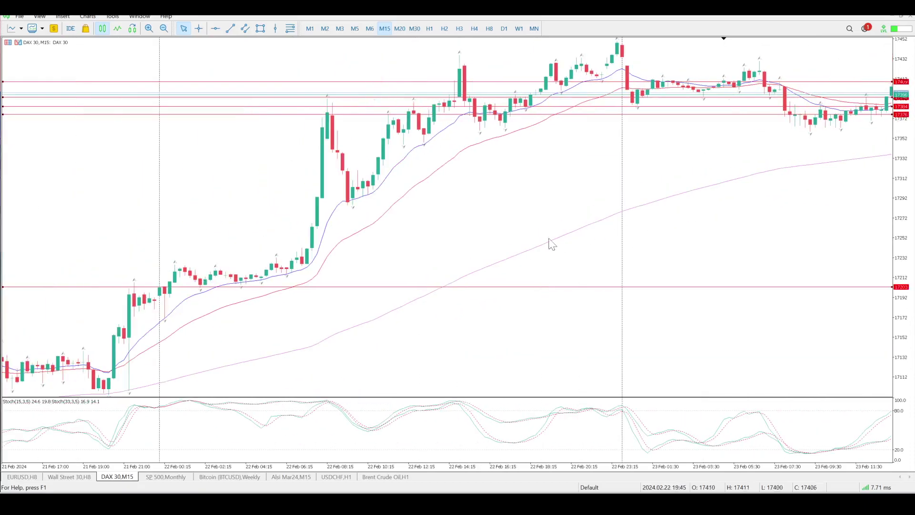
click(215, 28)
drag(232, 232, 240, 257)
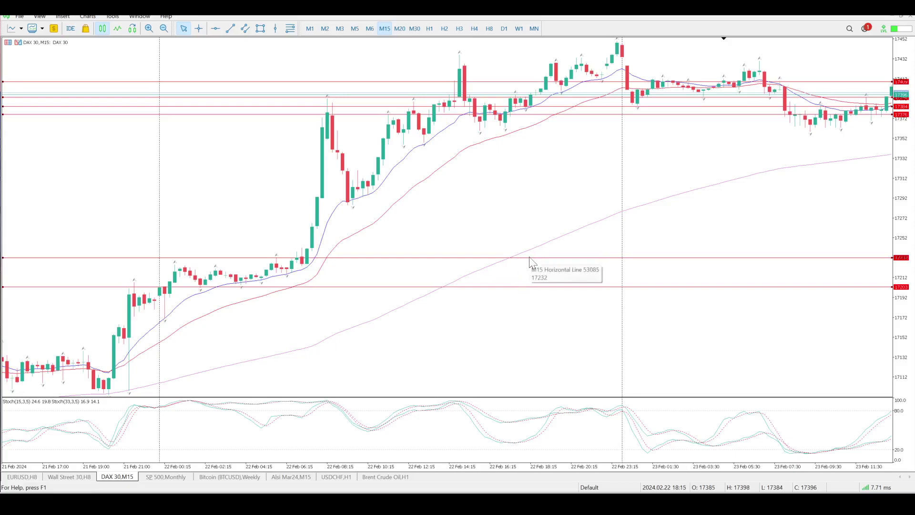
scroll(533, 263, down, 10)
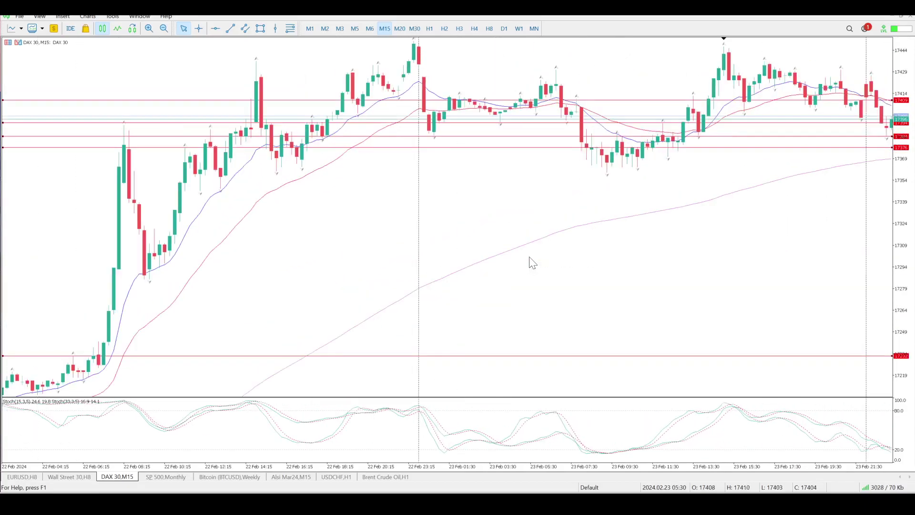
scroll(532, 263, down, 8)
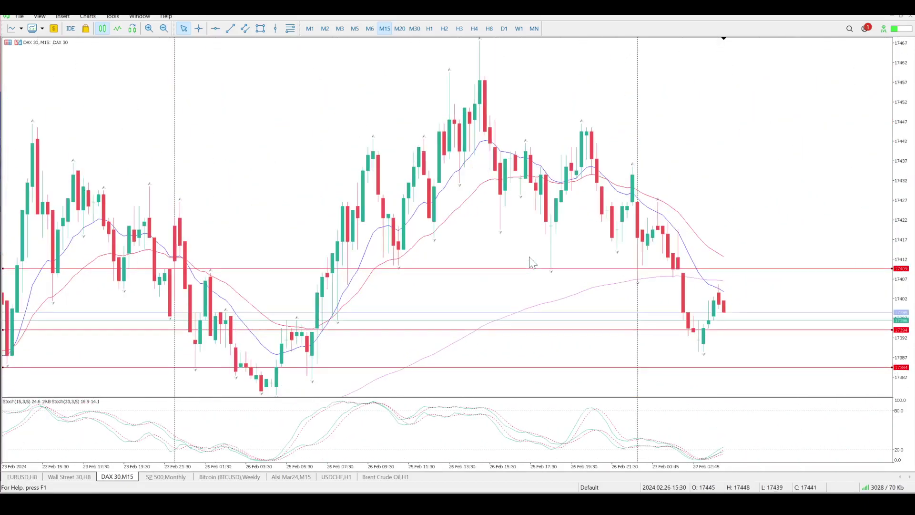